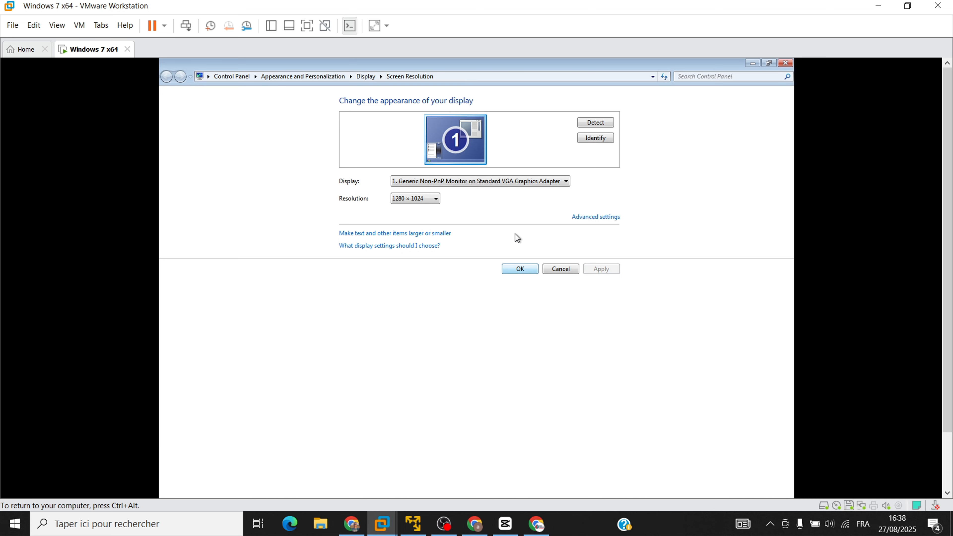
# Set the Windows 7 screen resolution to 1920 × 1080 and keep the new display settings.
pyautogui.click(414, 199)
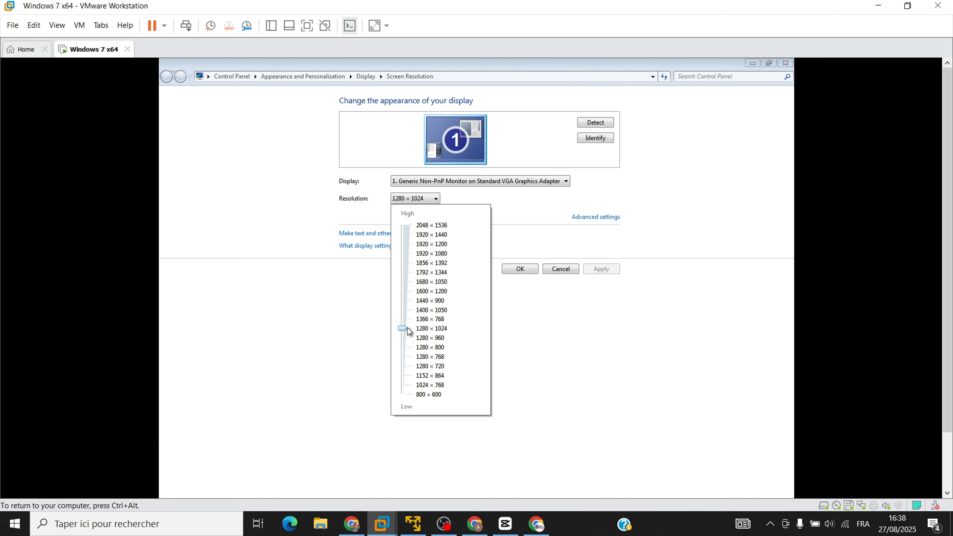
pyautogui.moveTo(403, 327); pyautogui.dragTo(409, 259)
pyautogui.click(601, 269)
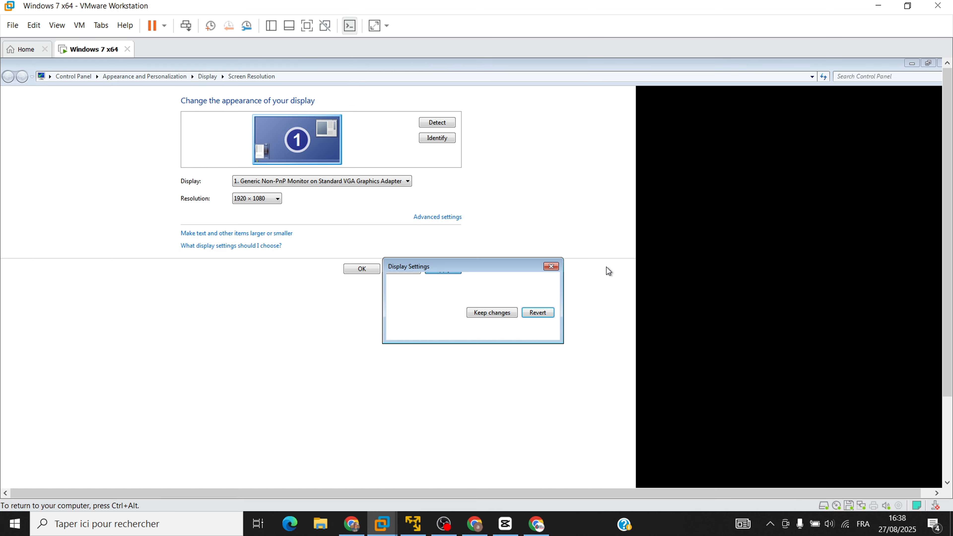
pyautogui.click(480, 314)
pyautogui.click(520, 273)
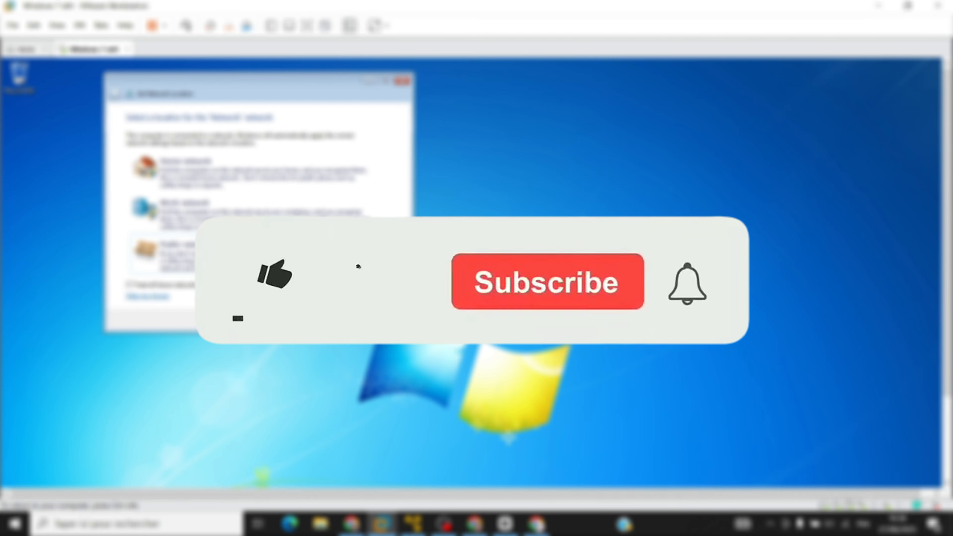
# Dismiss the network location window and refresh the Windows 7 desktop.
pyautogui.click(390, 320)
pyautogui.rightClick(420, 162)
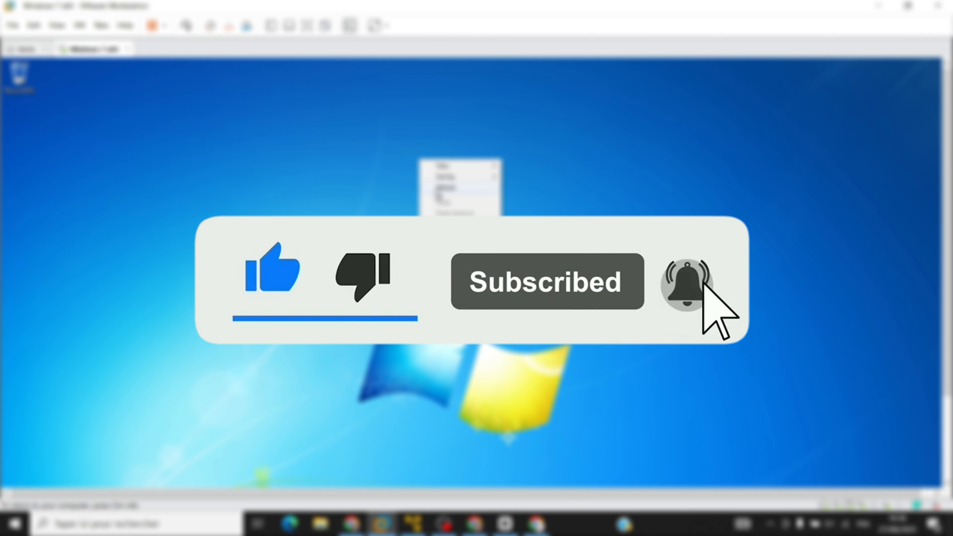
pyautogui.click(437, 189)
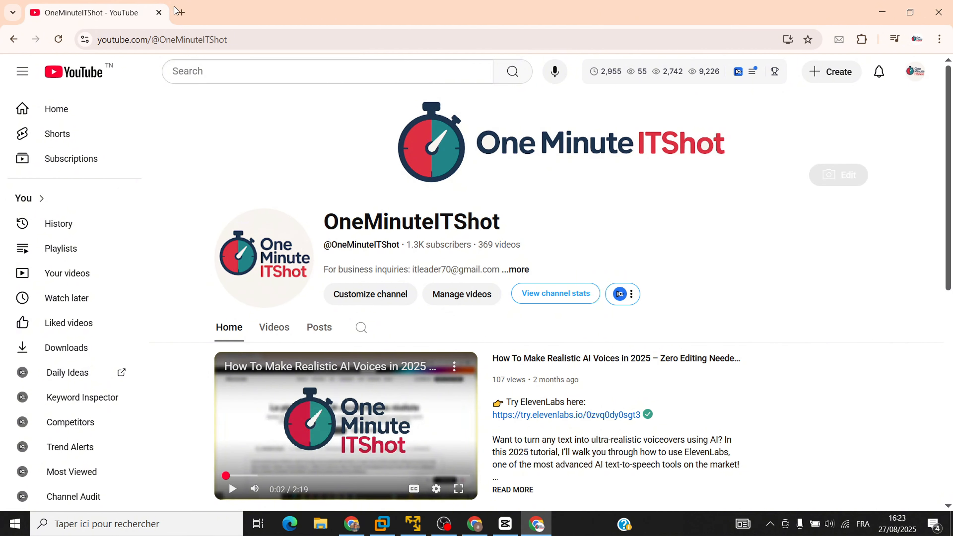
# Search Google for "download windows 7 iso" in a new browser tab.
pyautogui.click(181, 12)
pyautogui.write('download')
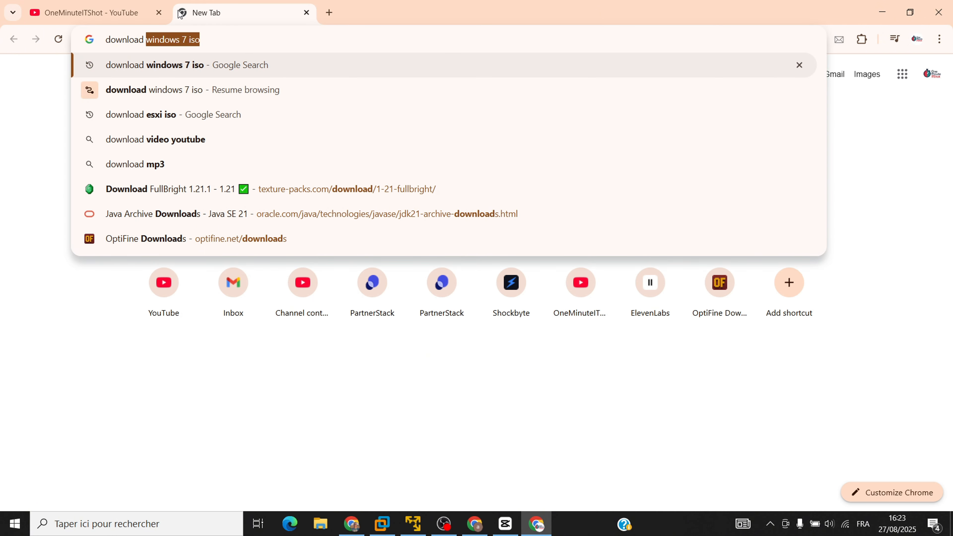
pyautogui.press('Return')
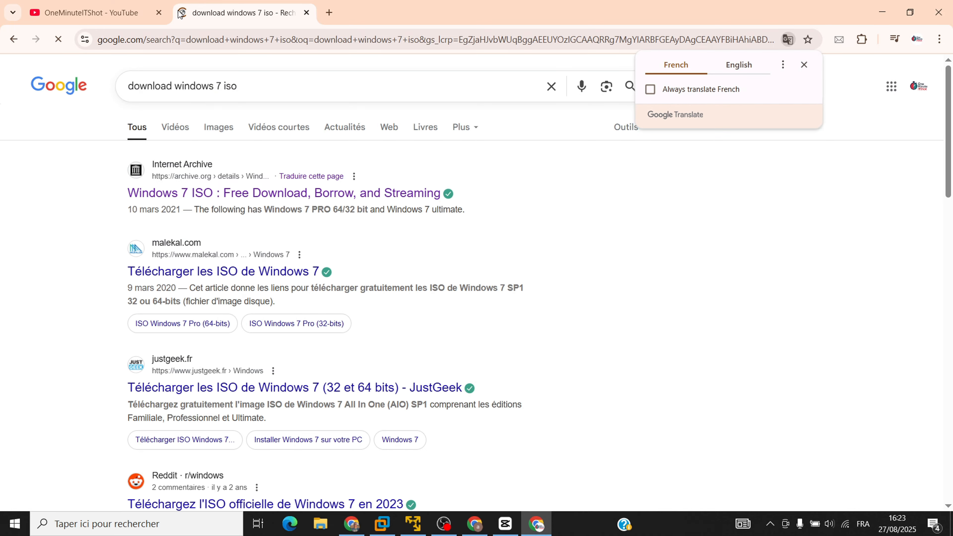
pyautogui.moveTo(103, 197)
pyautogui.mouseDown()
pyautogui.moveTo(457, 192)
pyautogui.moveTo(99, 191)
pyautogui.mouseUp()
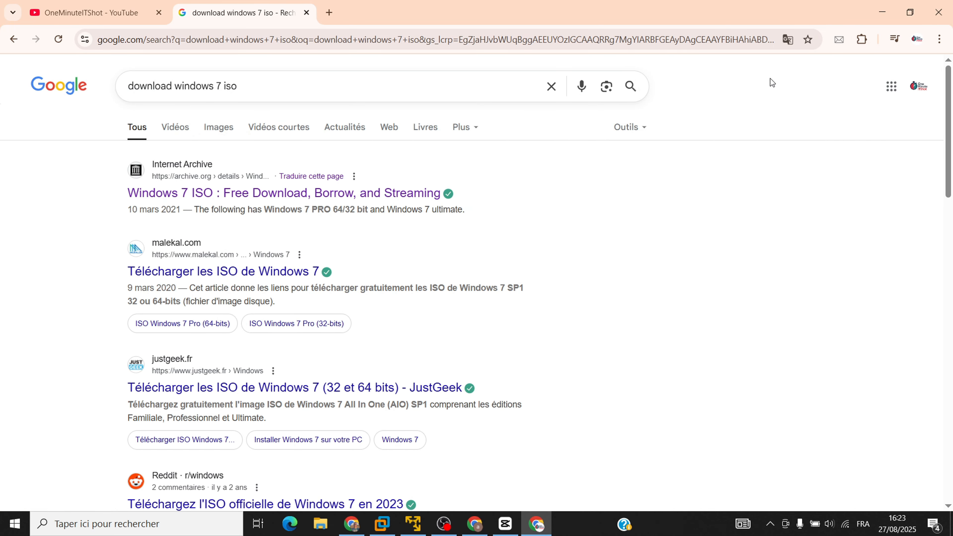
# Open the Internet Archive Windows 7 ISO page and list its ISO image files.
pyautogui.click(233, 196)
pyautogui.scroll(-3, 863, 390)
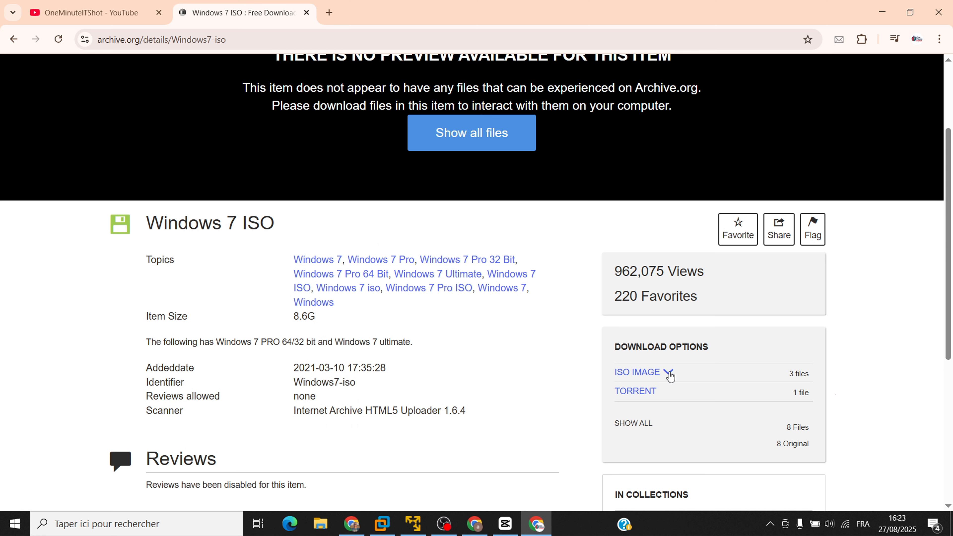
pyautogui.click(656, 373)
pyautogui.scroll(-3, 662, 372)
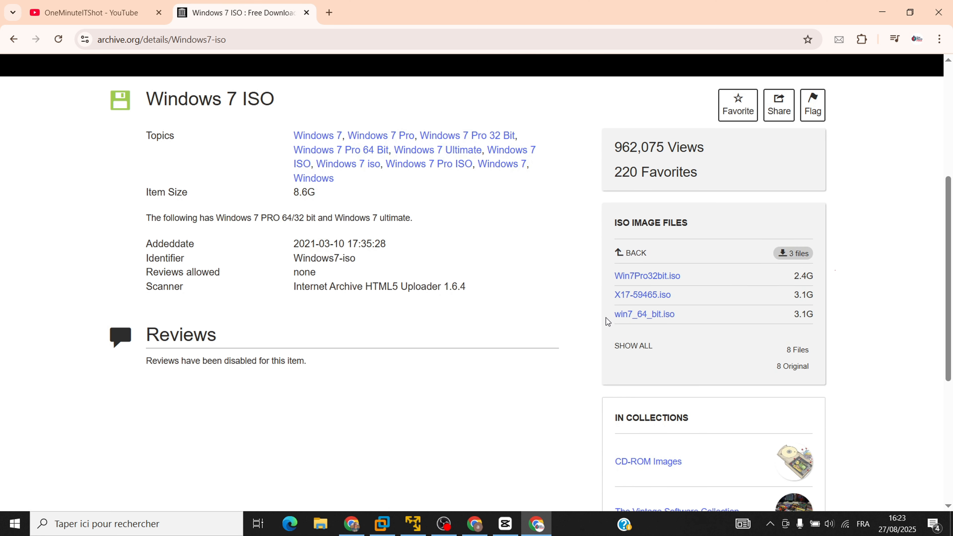
# Download the win7_64_bit.iso file from the Internet Archive page.
pyautogui.moveTo(605, 318); pyautogui.dragTo(684, 319)
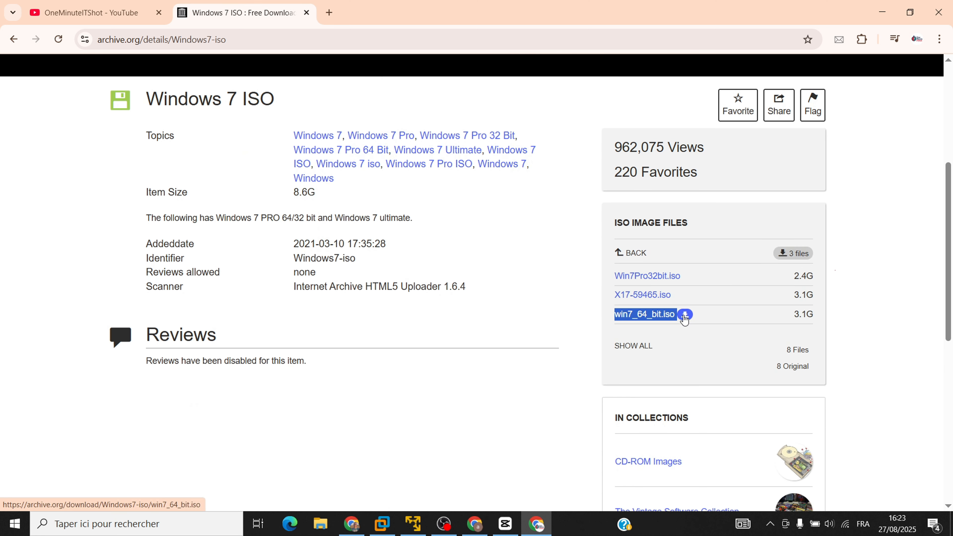
pyautogui.click(684, 315)
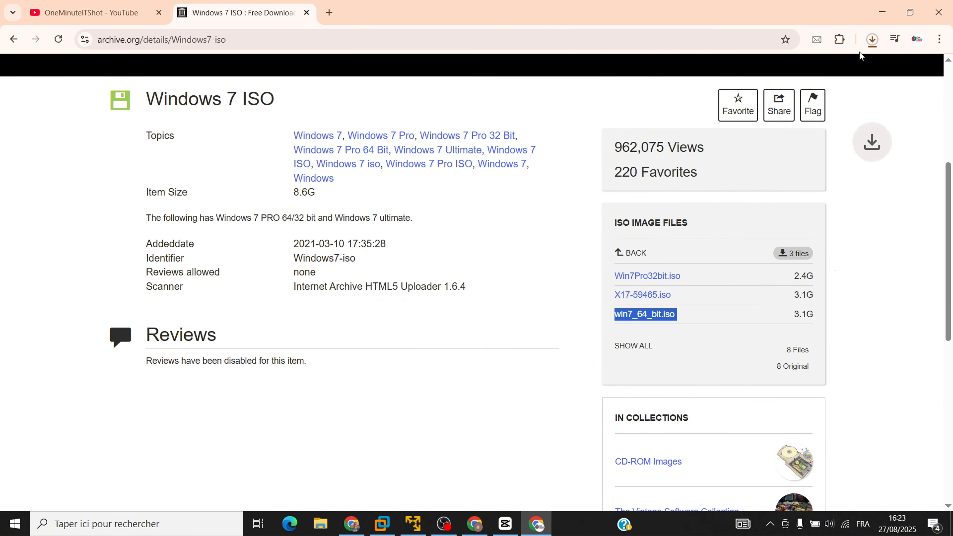
pyautogui.click(871, 39)
# Switch to VMware Workstation Pro on the host computer.
pyautogui.press('super')
pyautogui.write('vmwa')
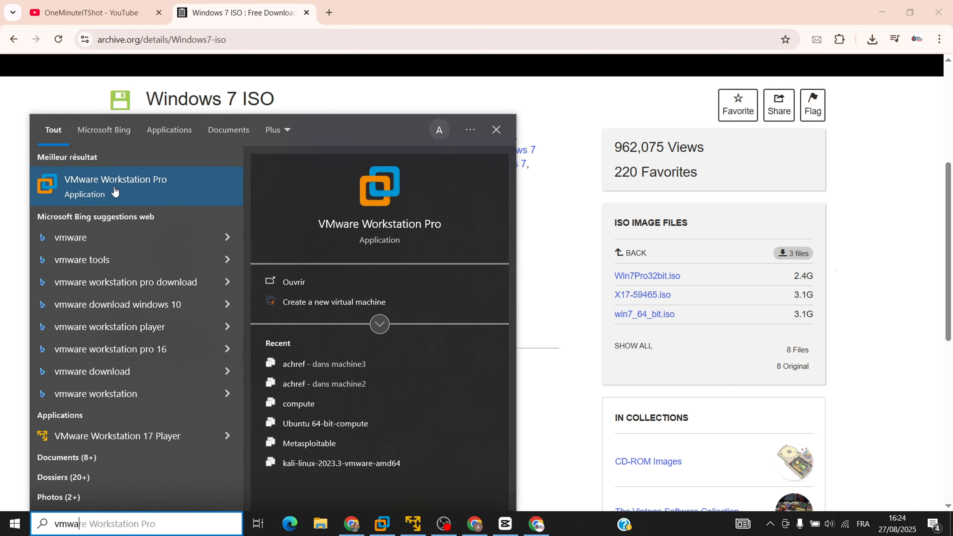
pyautogui.click(102, 190)
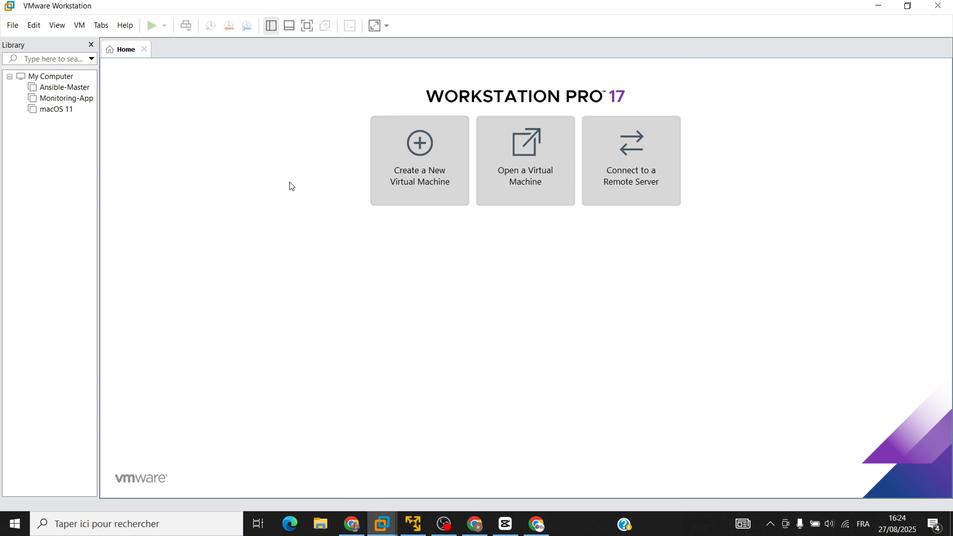
# Start a new custom virtual machine with Workstation 17.x hardware compatibility.
pyautogui.click(378, 151)
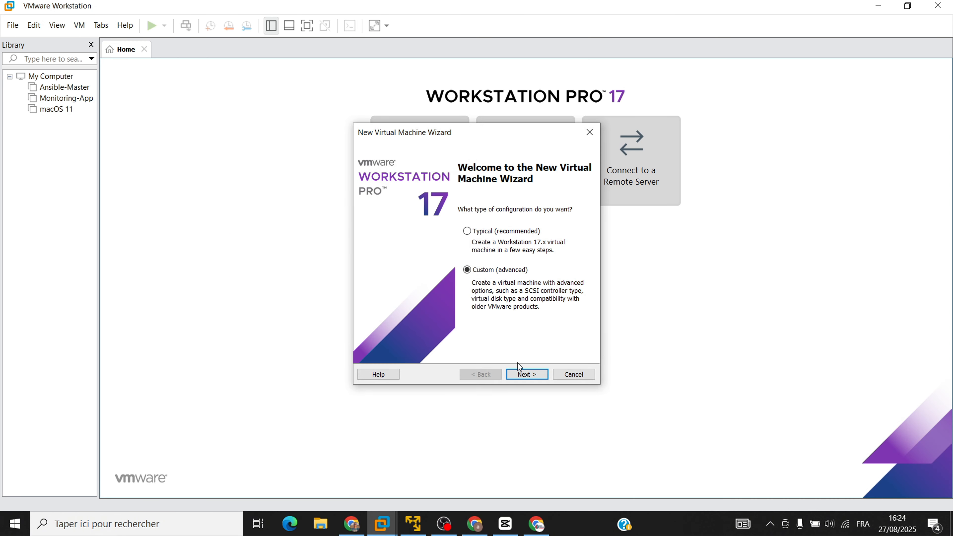
pyautogui.click(522, 374)
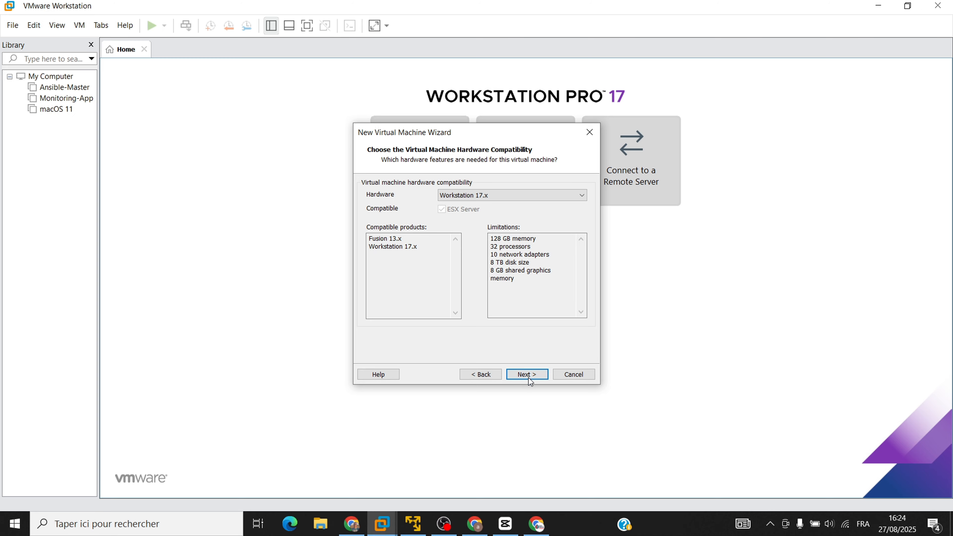
pyautogui.click(529, 375)
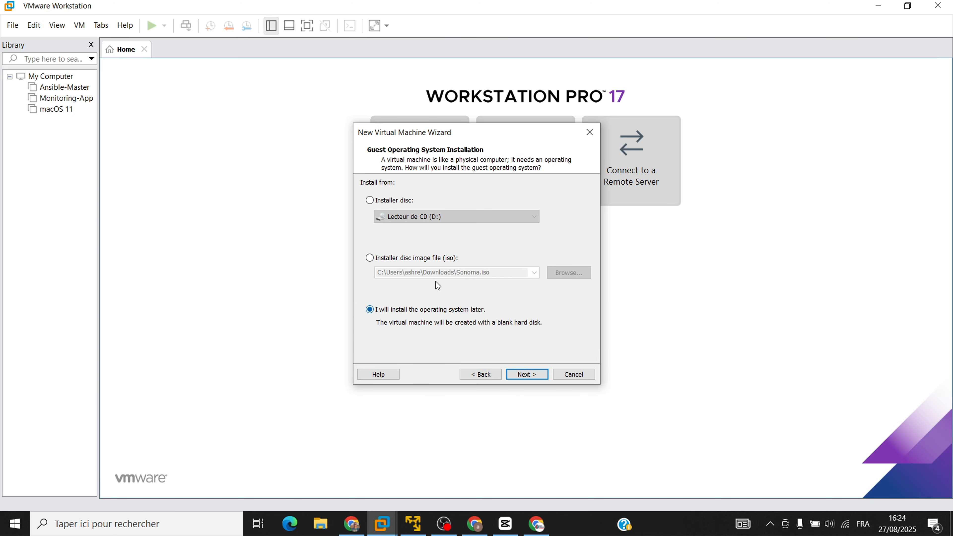
# Use win7_64_bit.iso from the Downloads folder as the installer disc image for the guest system.
pyautogui.click(417, 259)
pyautogui.click(564, 274)
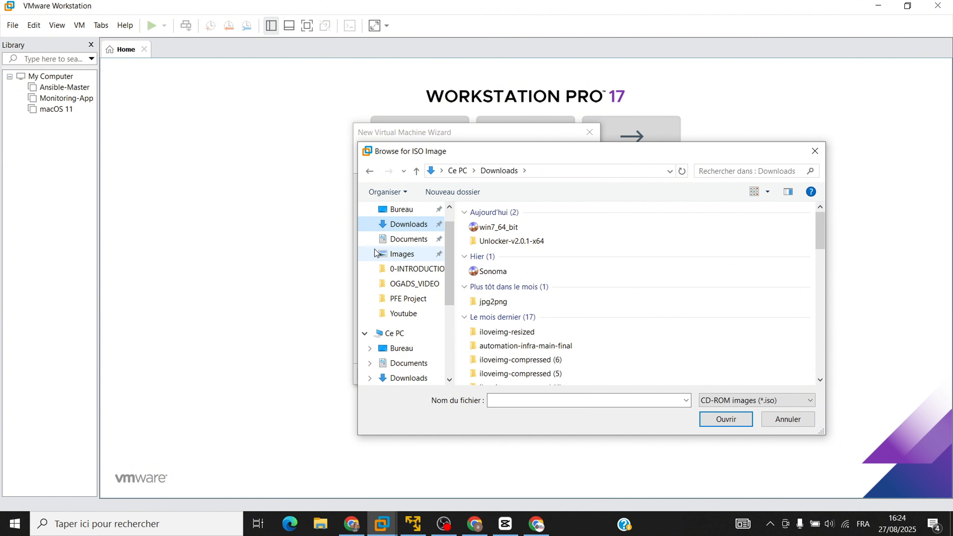
pyautogui.click(501, 227)
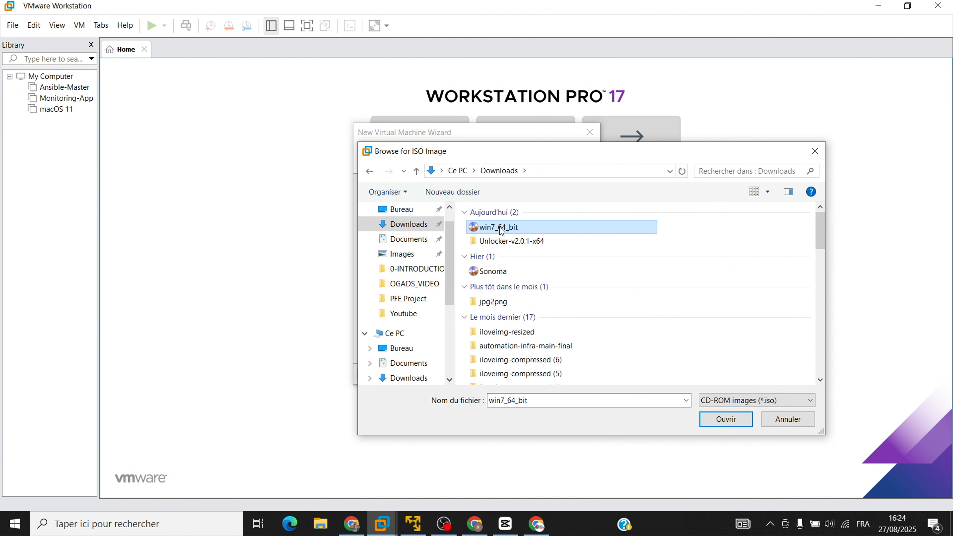
pyautogui.click(721, 422)
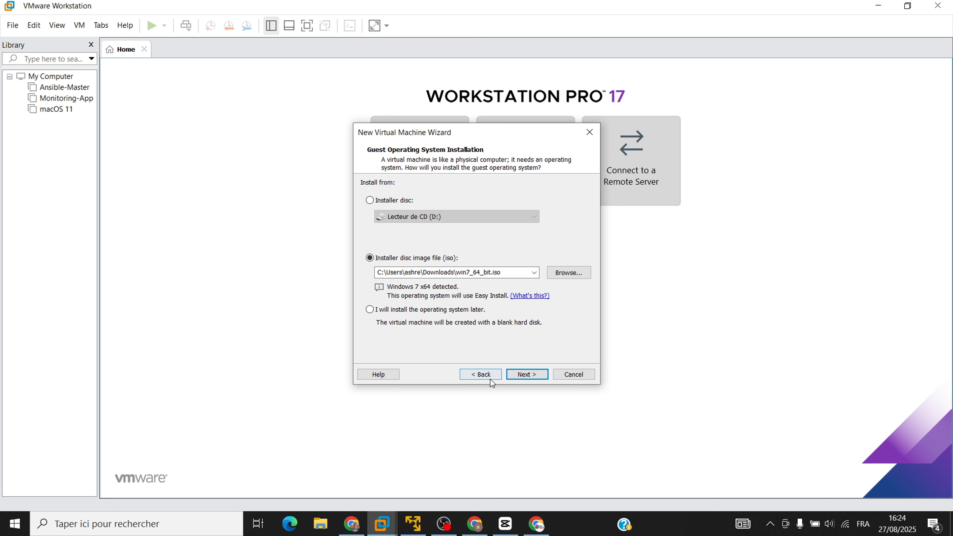
pyautogui.click(526, 375)
# Choose Windows 7 Professional as the version to install and continue without a product key.
pyautogui.click(482, 232)
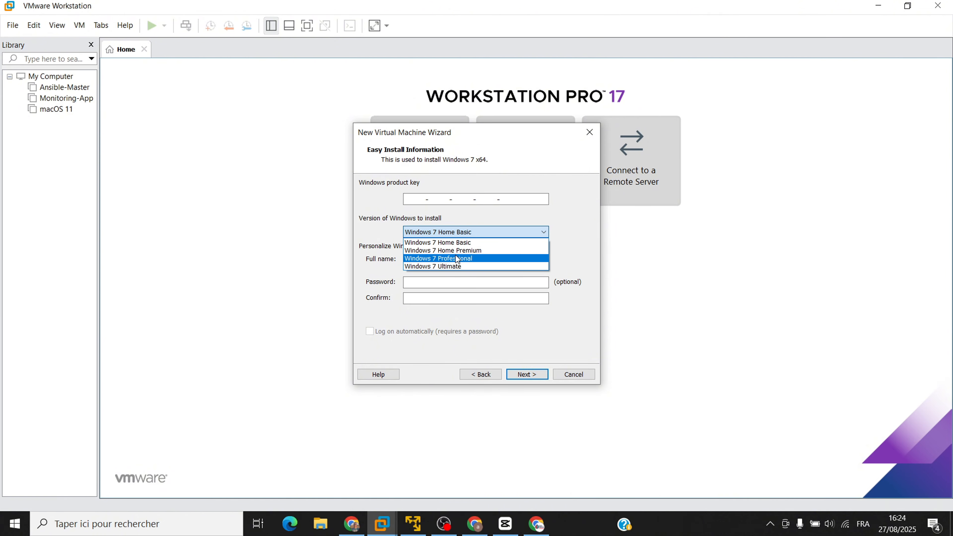
pyautogui.click(456, 258)
pyautogui.click(526, 373)
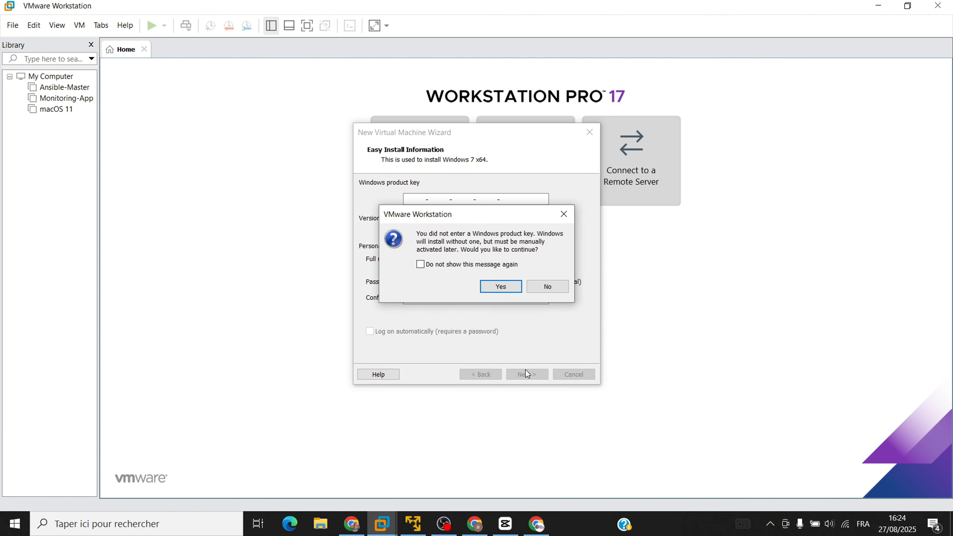
pyautogui.click(507, 288)
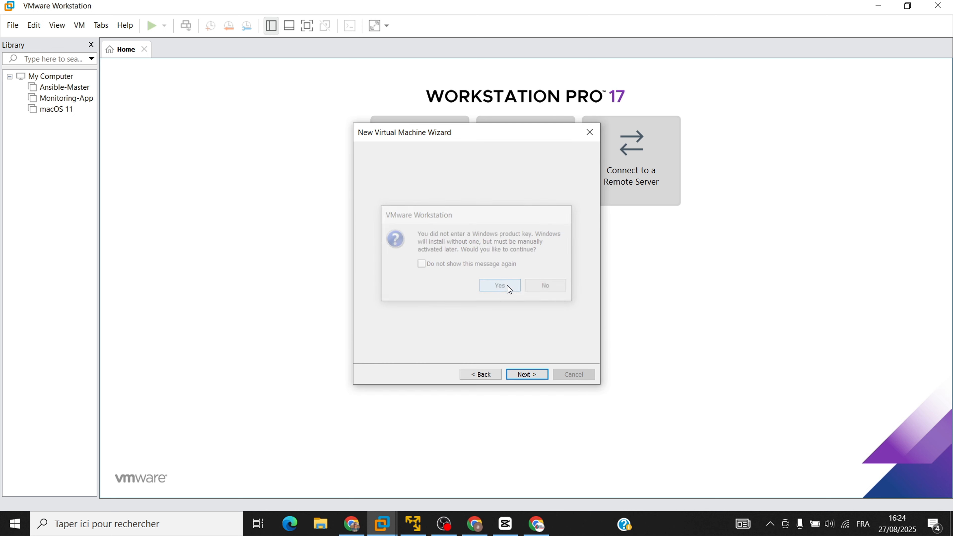
# Accept the default machine name and BIOS firmware, and give the virtual machine 4 processor cores.
pyautogui.click(529, 374)
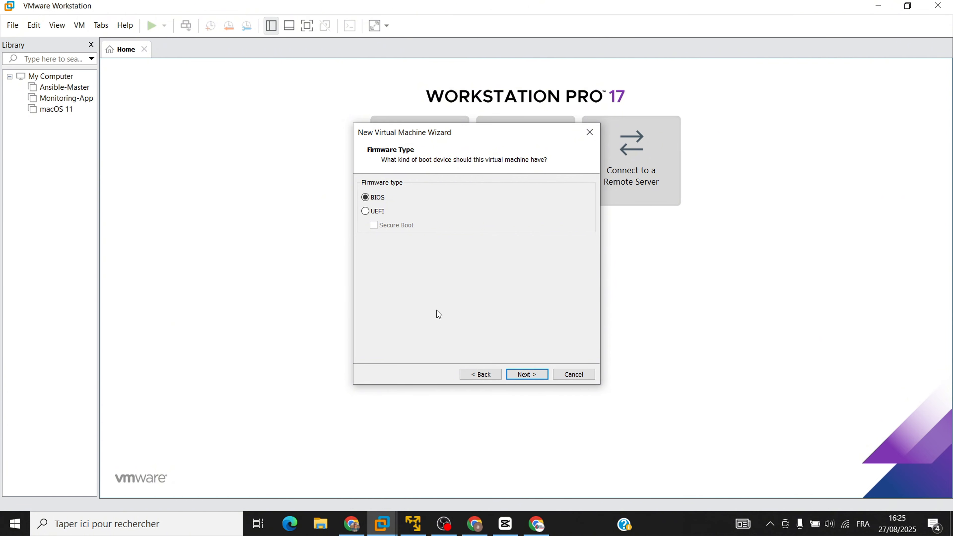
pyautogui.click(526, 374)
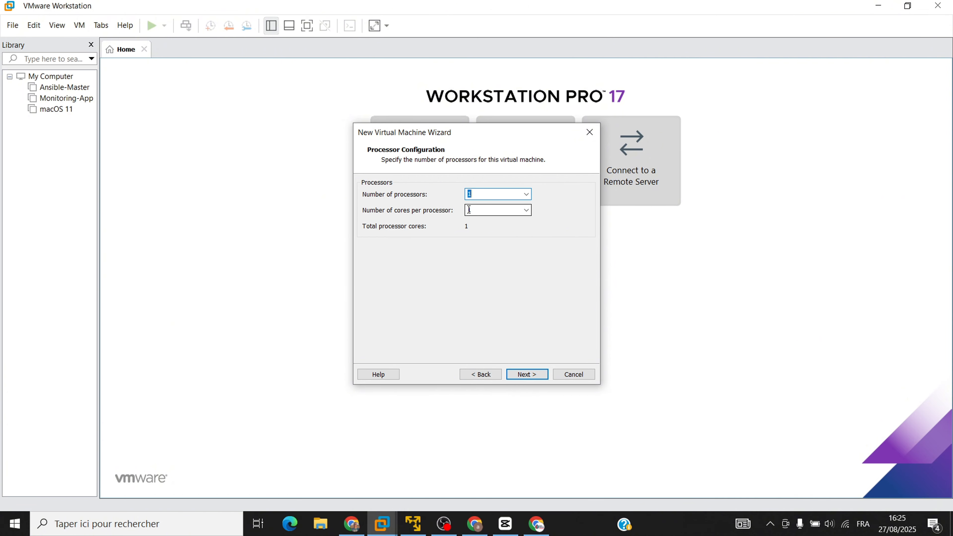
pyautogui.click(469, 210)
pyautogui.click(527, 375)
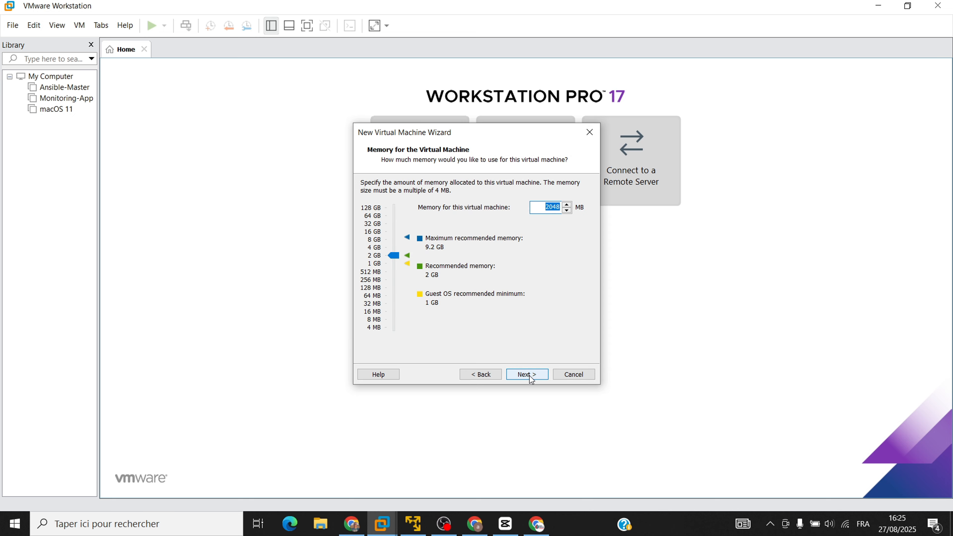
# Set the virtual machine's memory to 4388 MB.
pyautogui.click(395, 257)
pyautogui.moveTo(394, 258); pyautogui.dragTo(396, 249)
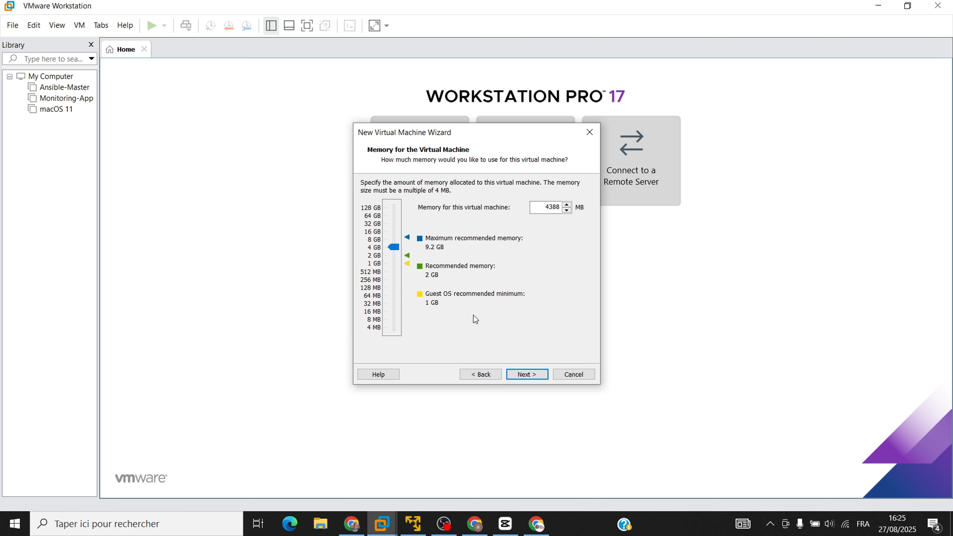
pyautogui.click(540, 206)
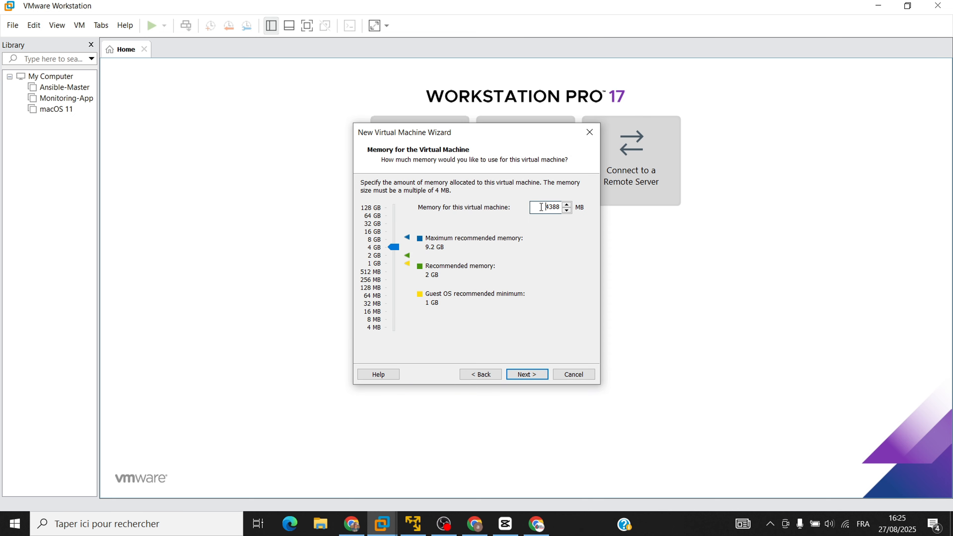
pyautogui.click(538, 373)
# Accept the default network, controller and disk settings with NAT, a SCSI disk and 60 GB split storage.
pyautogui.click(537, 374)
pyautogui.click(537, 373)
pyautogui.click(537, 376)
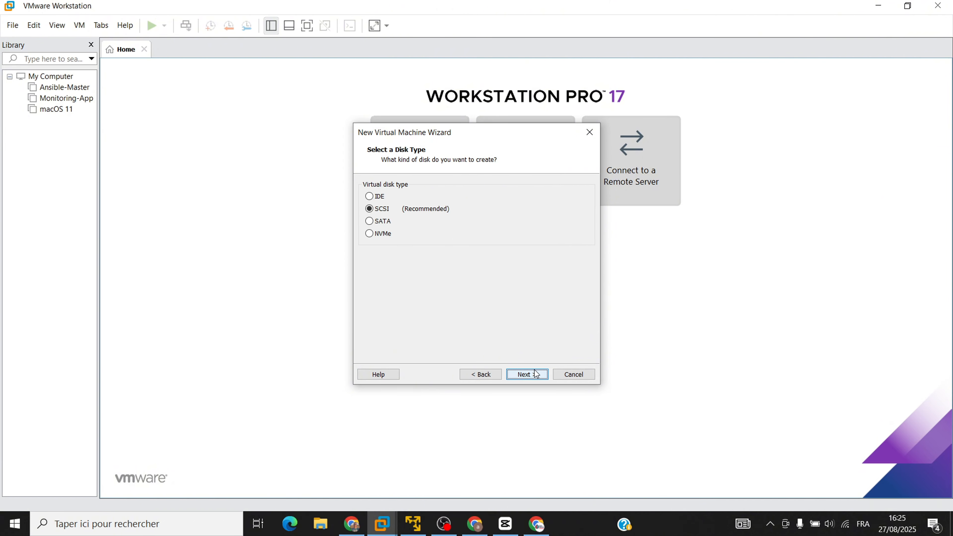
pyautogui.click(535, 377)
pyautogui.click(535, 376)
pyautogui.click(532, 374)
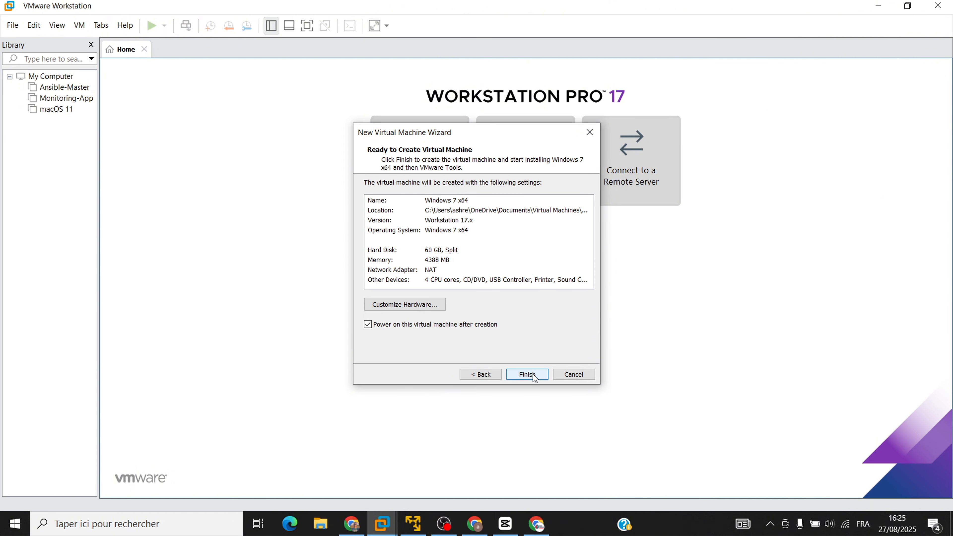
# Create and power on the Windows 7 x64 virtual machine, and hide the virtual machine library.
pyautogui.click(533, 375)
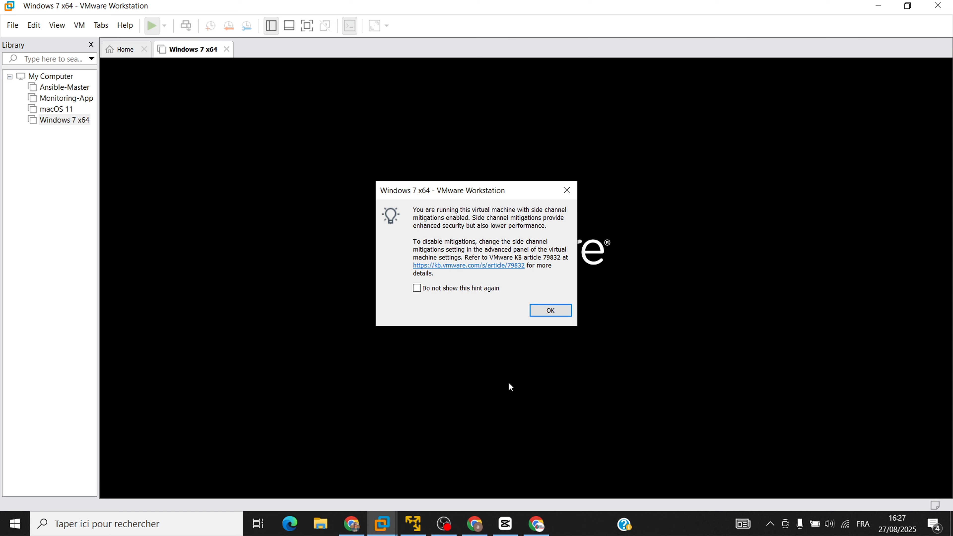
pyautogui.click(549, 310)
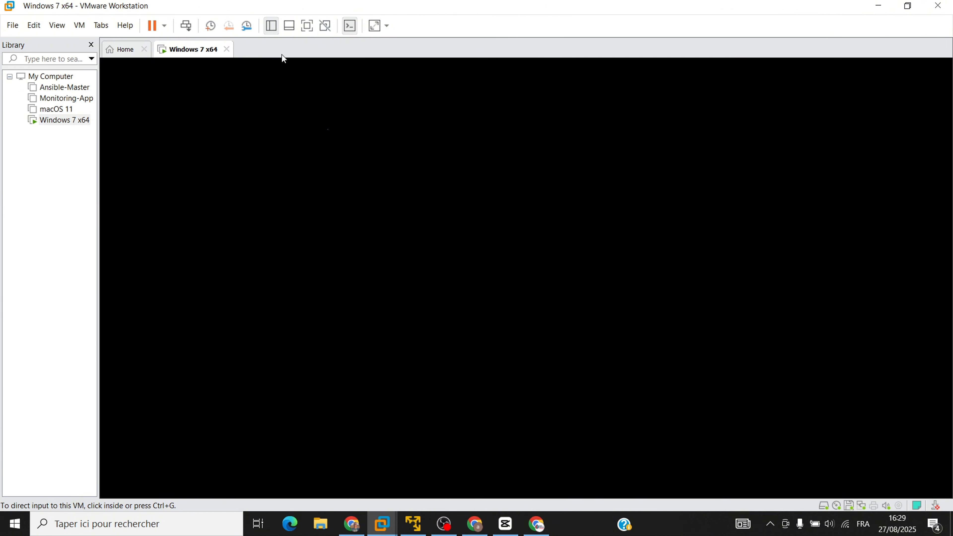
pyautogui.click(271, 25)
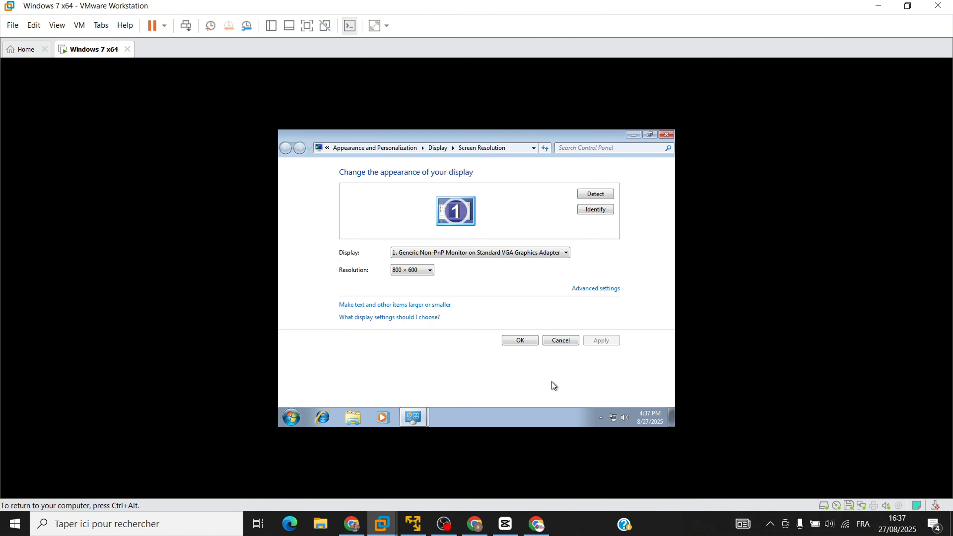
# Set the Windows 7 guest's screen resolution to 1280 × 1024 and keep the changes.
pyautogui.click(428, 271)
pyautogui.moveTo(401, 404); pyautogui.dragTo(414, 341)
pyautogui.click(596, 340)
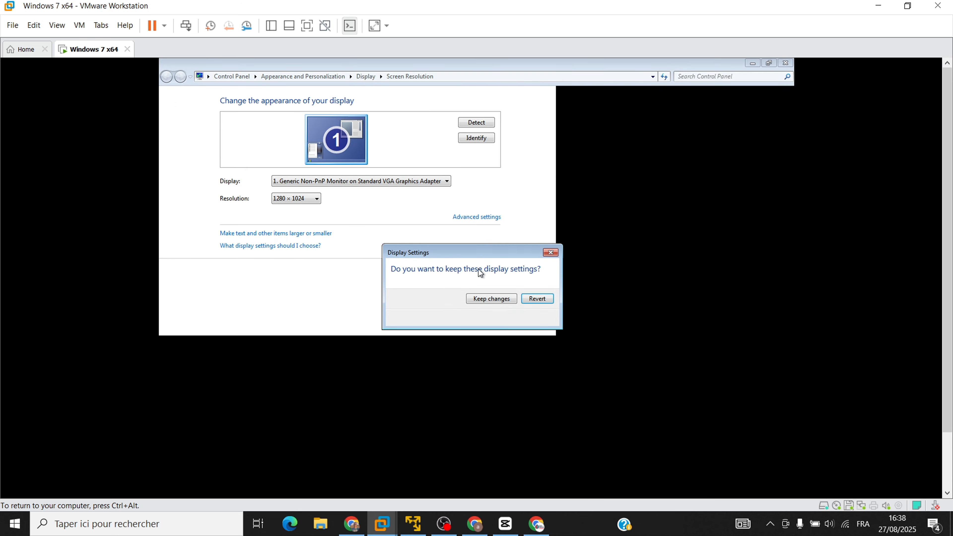
pyautogui.click(498, 303)
# Open the list of available screen resolutions for the Windows 7 display.
pyautogui.click(413, 200)
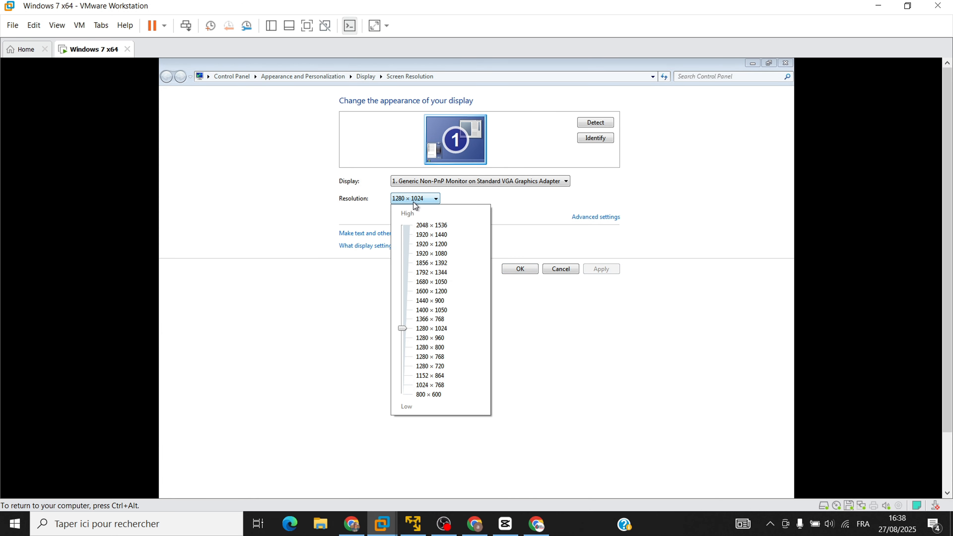